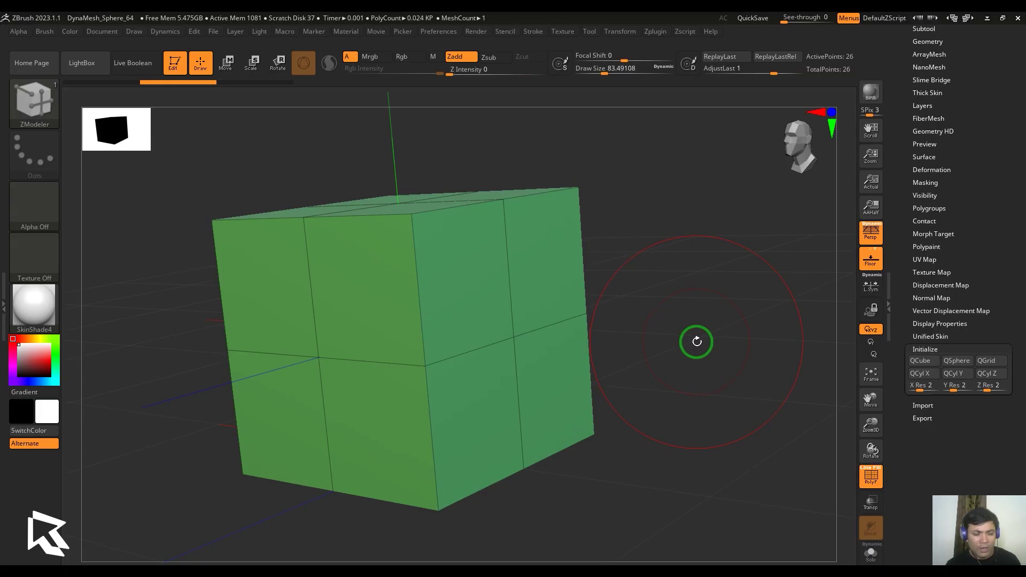
# - Orbit the cube into a frontal view and select the ZModeler brush from the brush library
pyautogui.moveTo(712, 341); pyautogui.dragTo(565, 313)
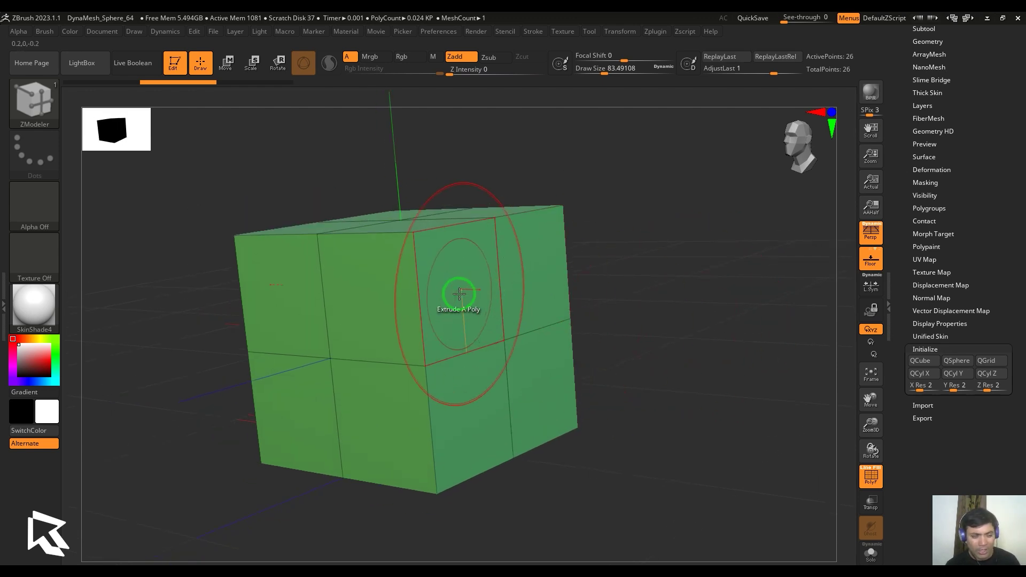
pyautogui.moveTo(656, 312); pyautogui.dragTo(659, 316)
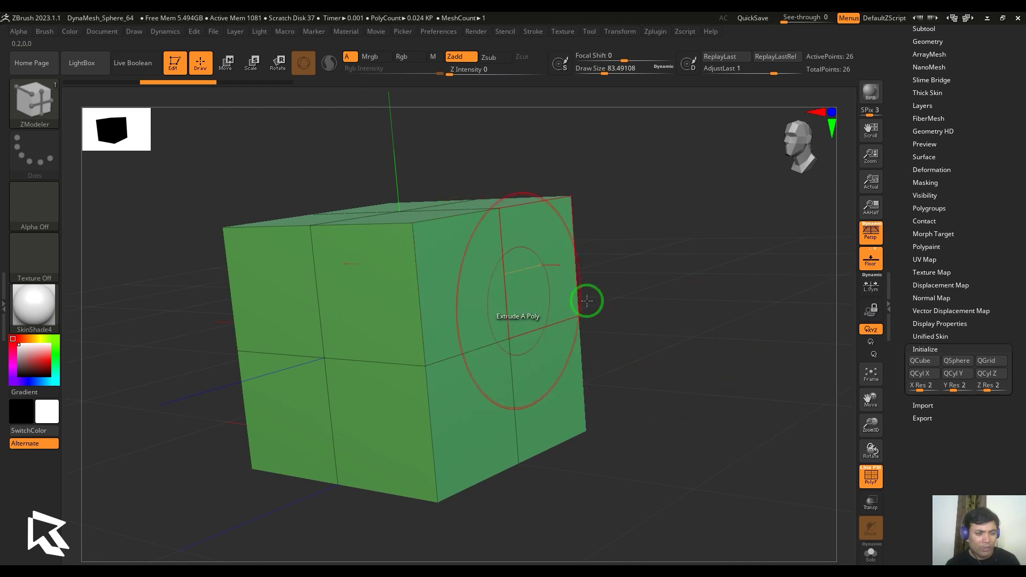
pyautogui.moveTo(662, 300); pyautogui.dragTo(669, 304)
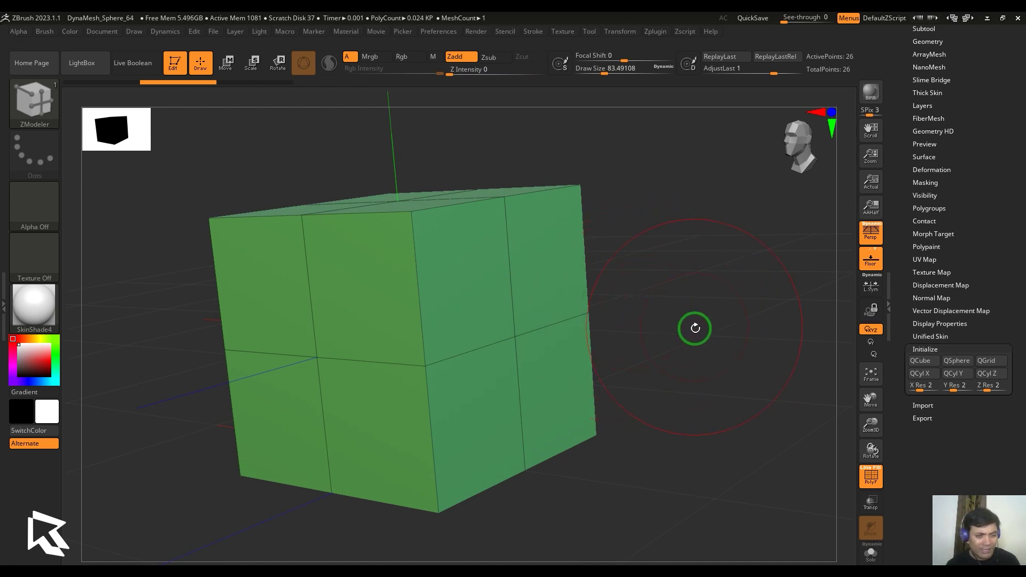
pyautogui.moveTo(694, 328); pyautogui.dragTo(689, 328)
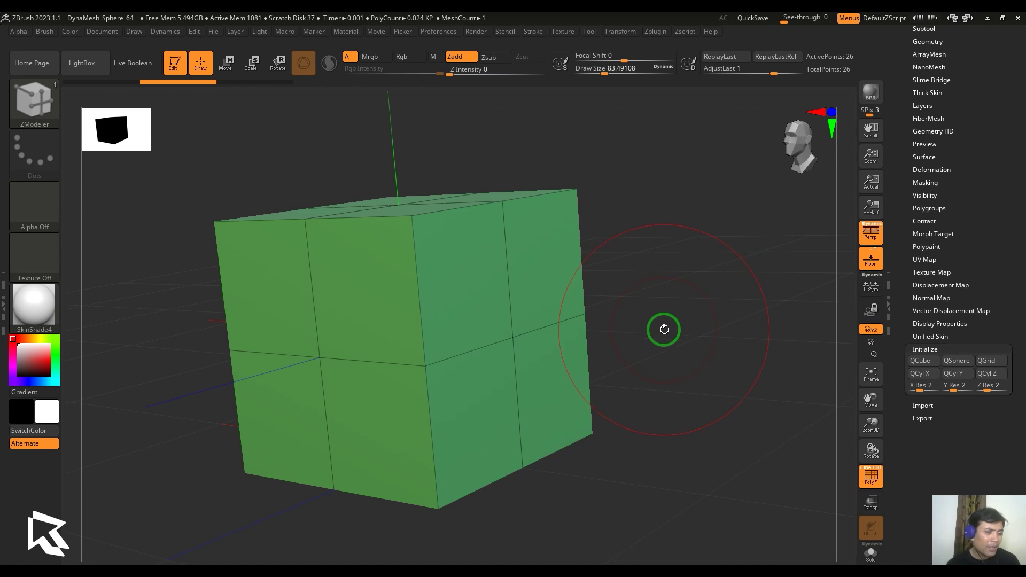
pyautogui.moveTo(662, 337); pyautogui.dragTo(662, 334)
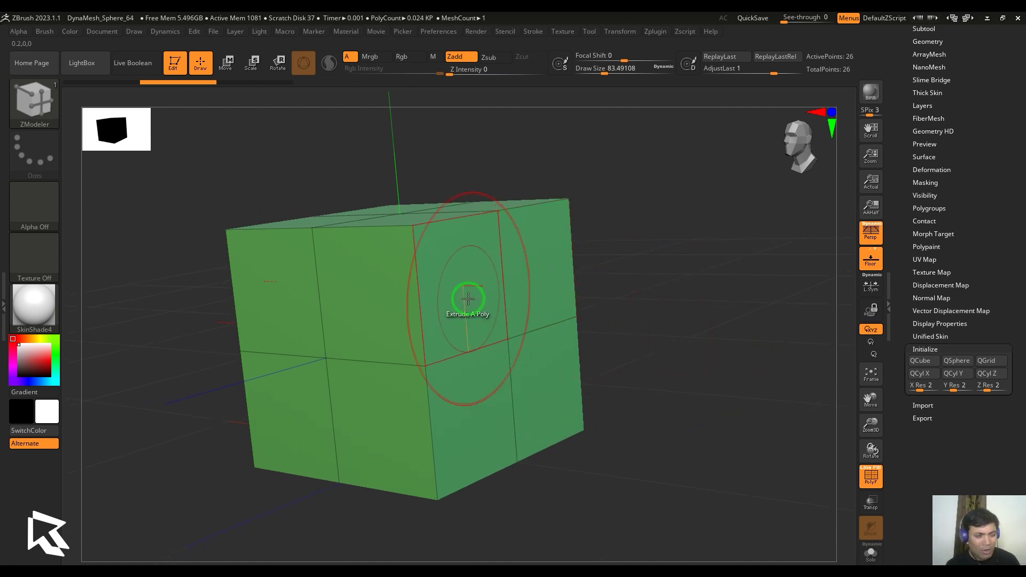
pyautogui.click(36, 107)
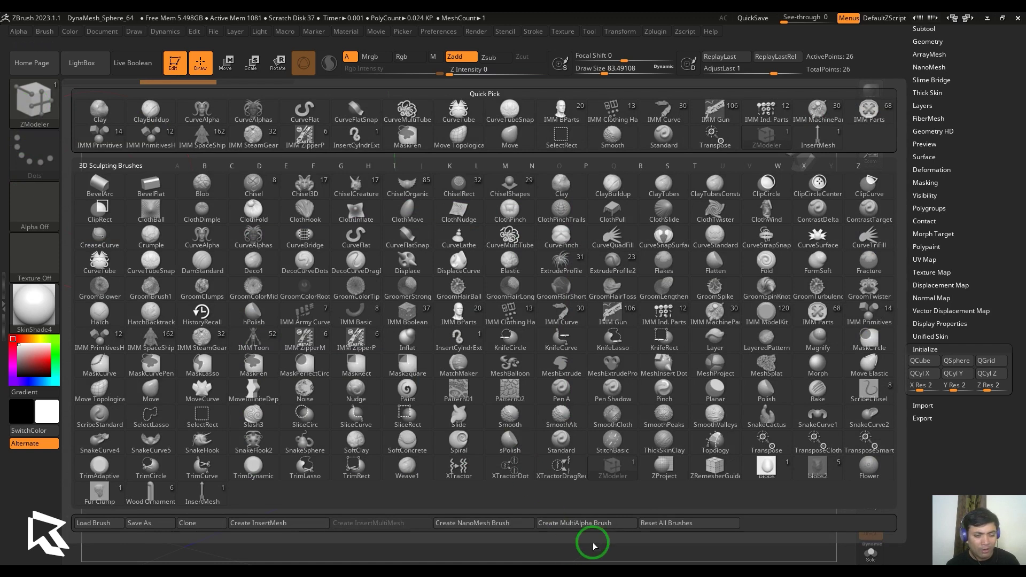
pyautogui.click(614, 473)
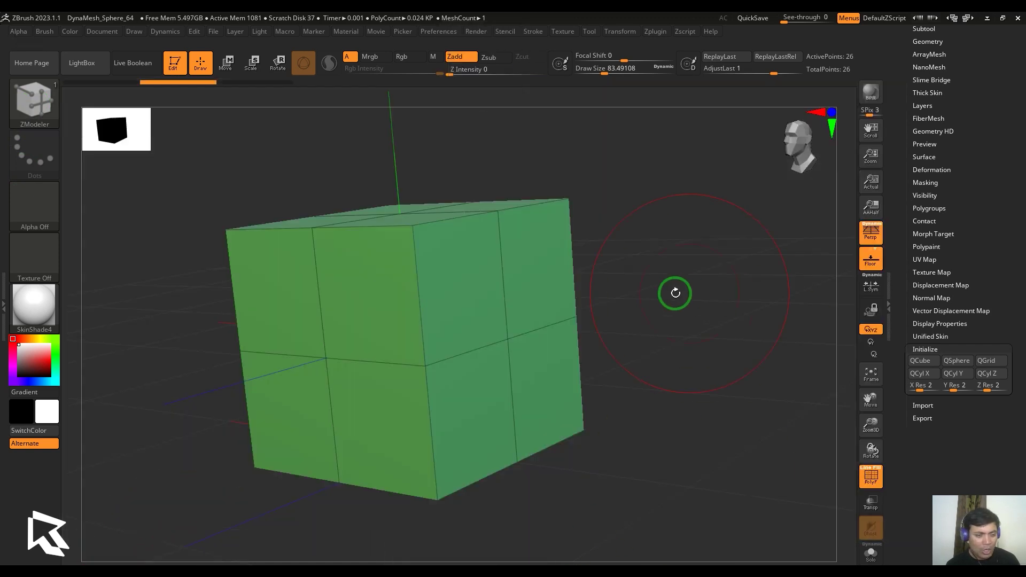
pyautogui.press('b')
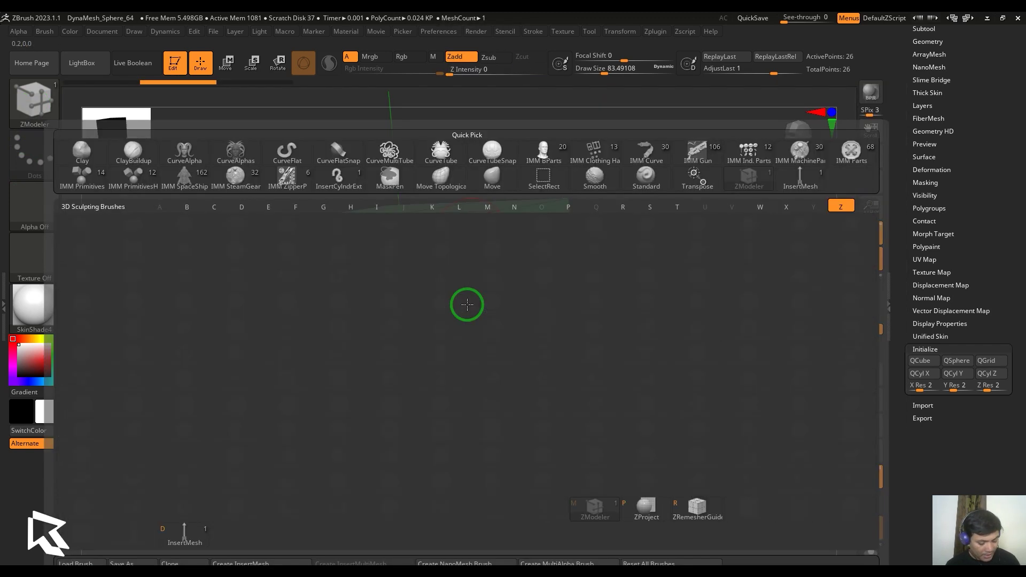
pyautogui.press('Escape')
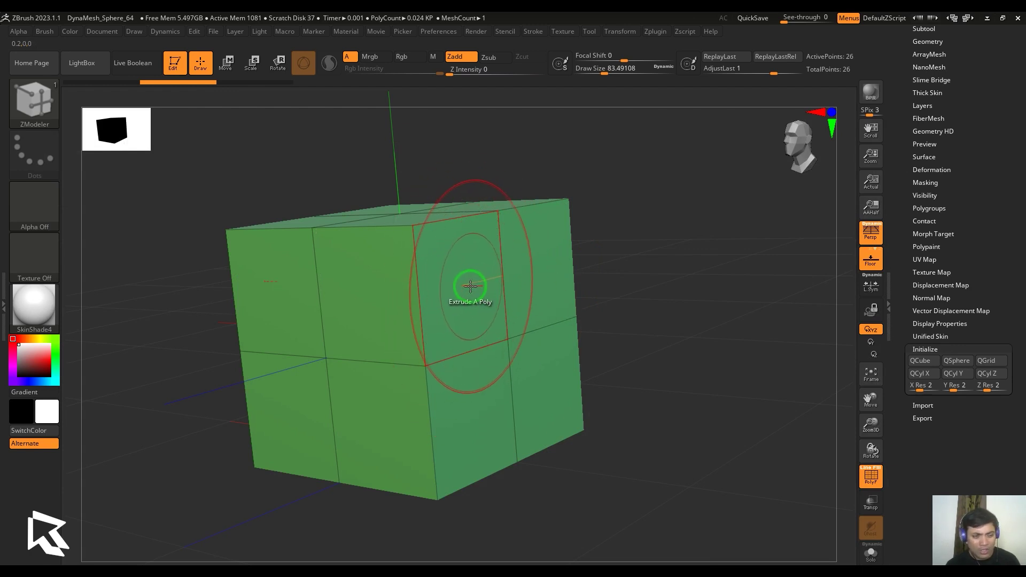
# - Keep Extrude targeting A Single Poly and turn on the One Side Poly modifier
pyautogui.press('space')
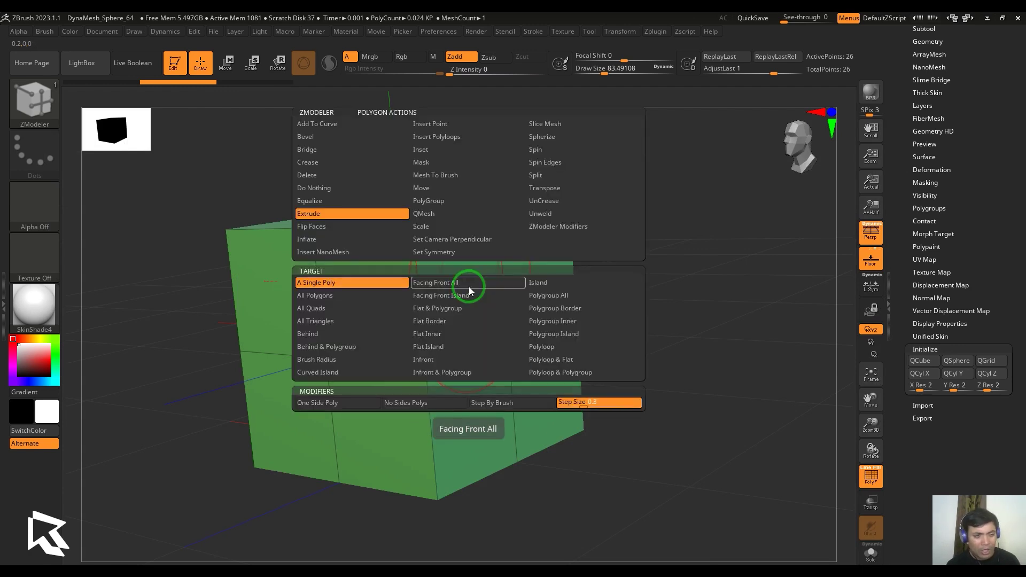
pyautogui.press('space')
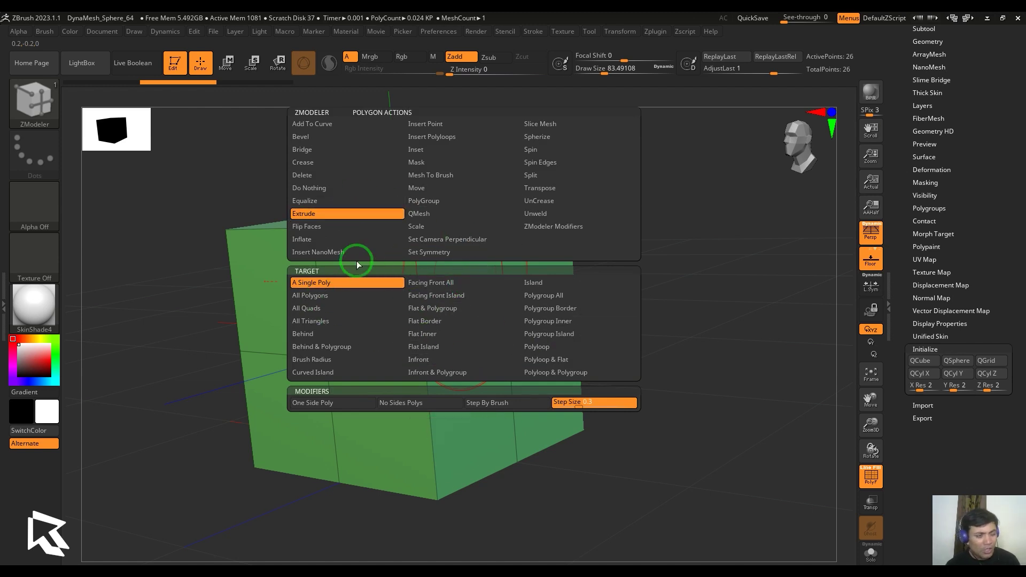
pyautogui.click(323, 403)
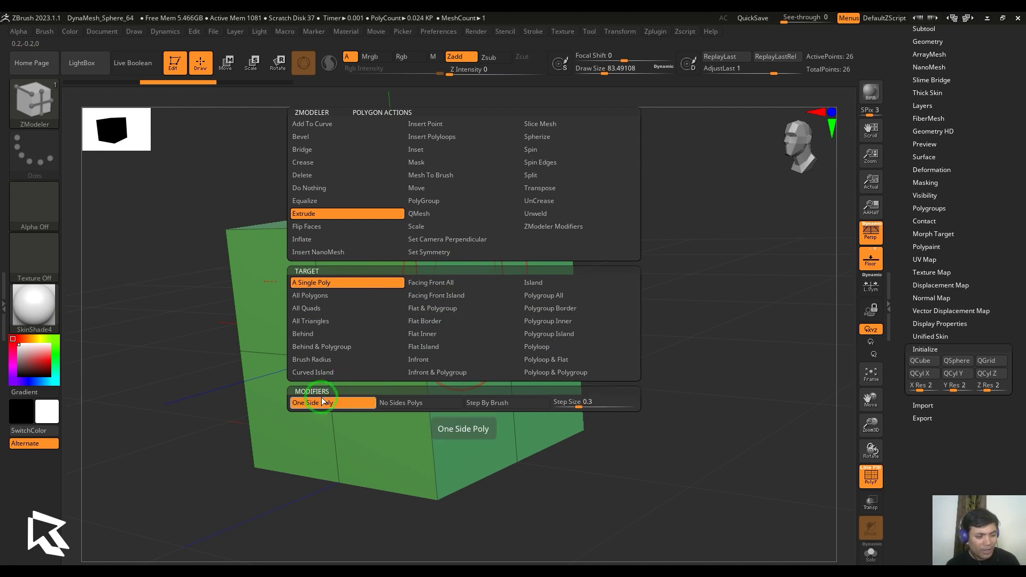
pyautogui.press('space')
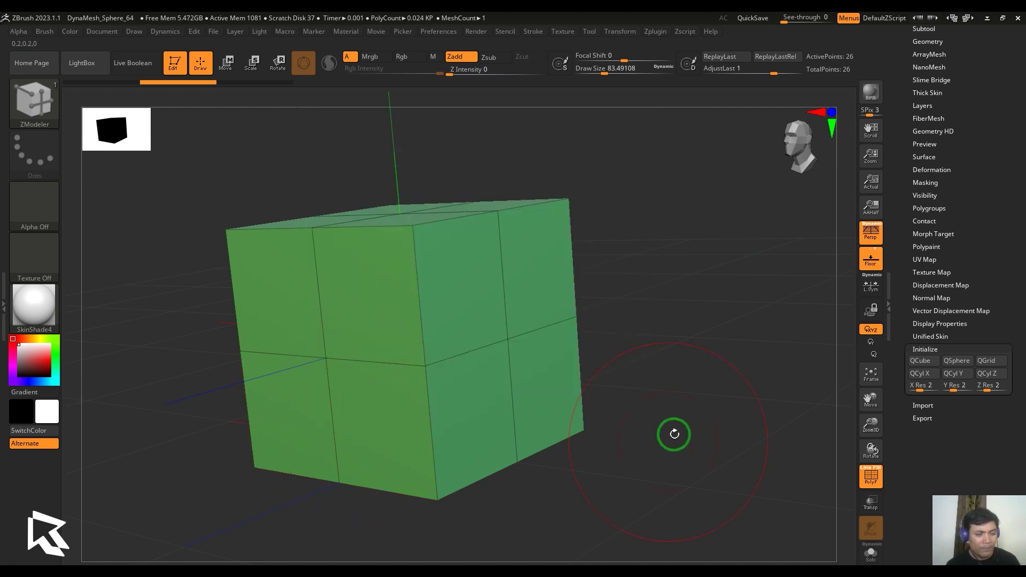
# - Extrude single faces out from the sides and up from the top into stacked blocks
pyautogui.moveTo(529, 267); pyautogui.dragTo(675, 297)
pyautogui.moveTo(721, 423); pyautogui.dragTo(749, 446)
pyautogui.moveTo(593, 204); pyautogui.dragTo(598, 109)
pyautogui.moveTo(562, 297); pyautogui.dragTo(509, 359)
pyautogui.moveTo(659, 287); pyautogui.dragTo(724, 323)
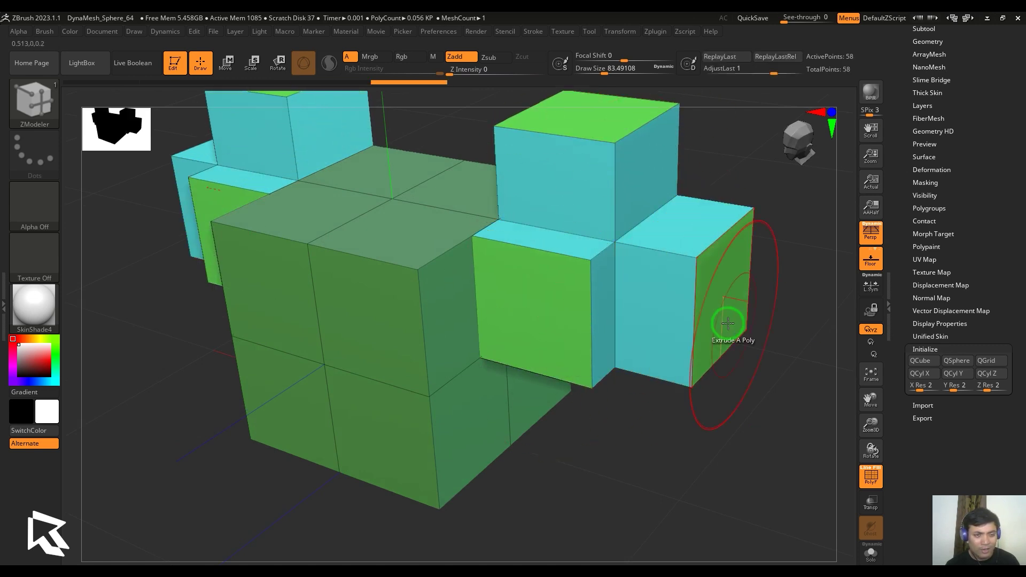
pyautogui.moveTo(681, 221); pyautogui.dragTo(688, 188)
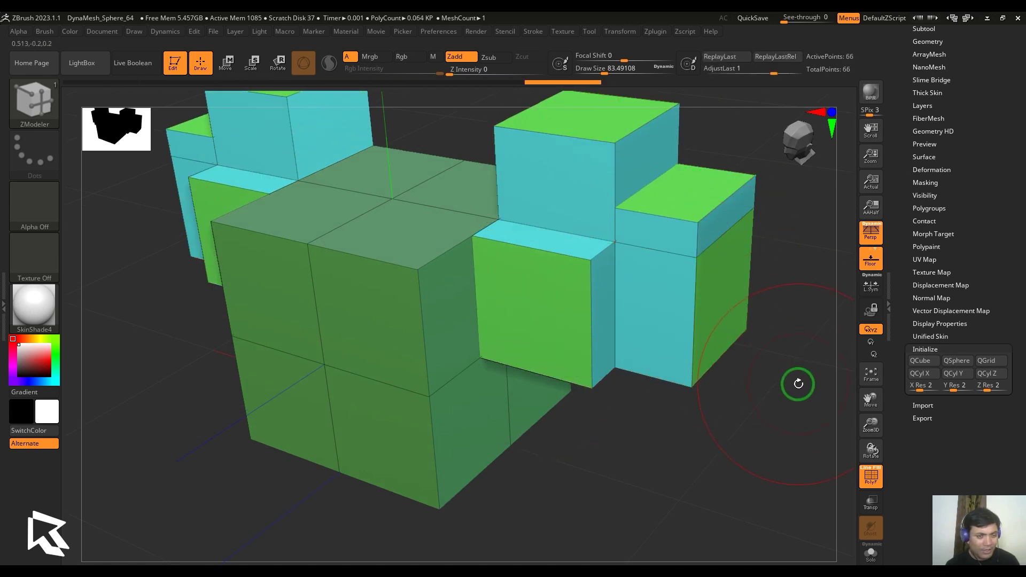
# - Preview the model with Geometry > Dynamic Subdiv on, then turn it back off
pyautogui.moveTo(983, 202); pyautogui.dragTo(955, 230)
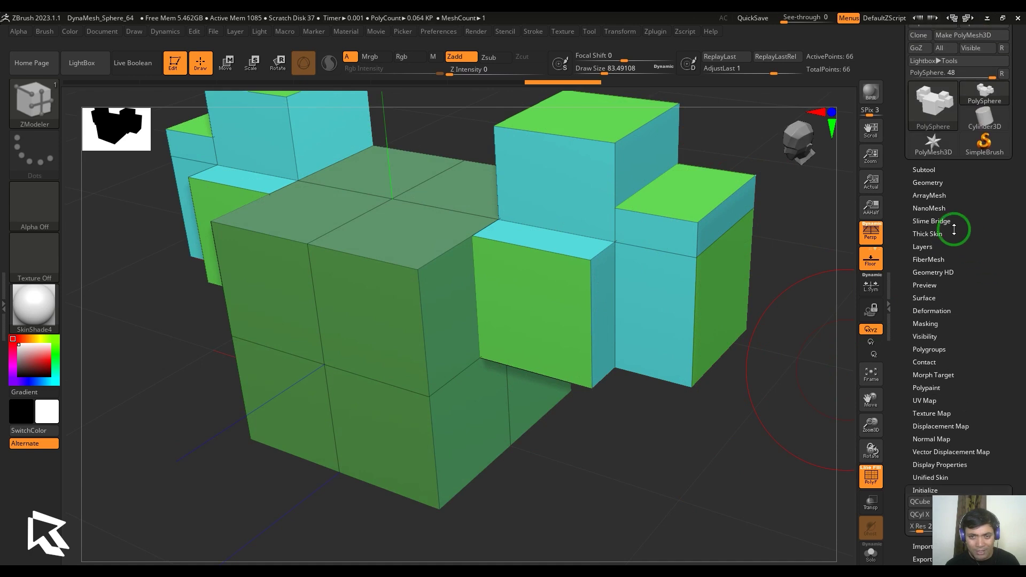
pyautogui.click(937, 183)
pyautogui.click(923, 273)
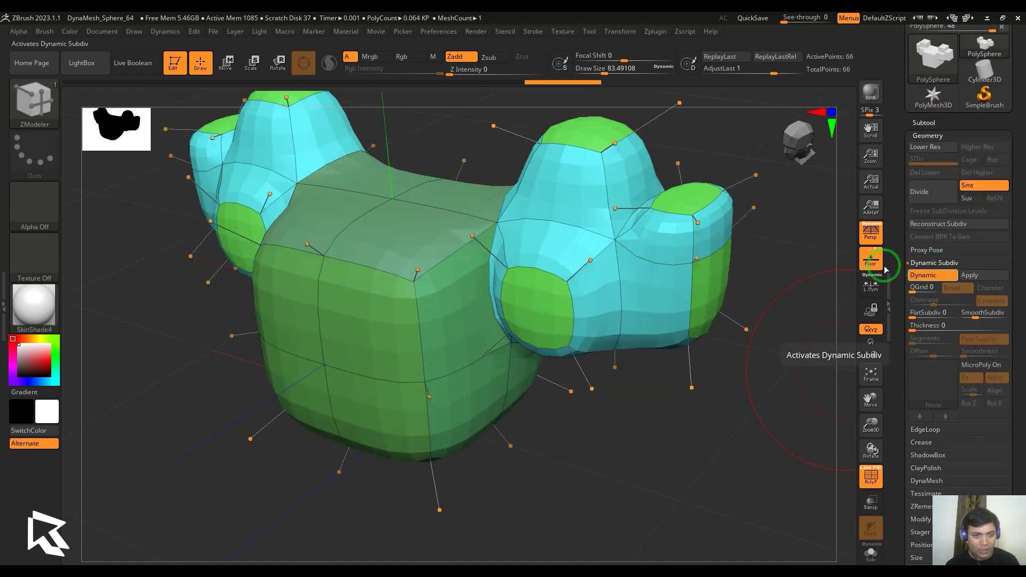
pyautogui.click(923, 275)
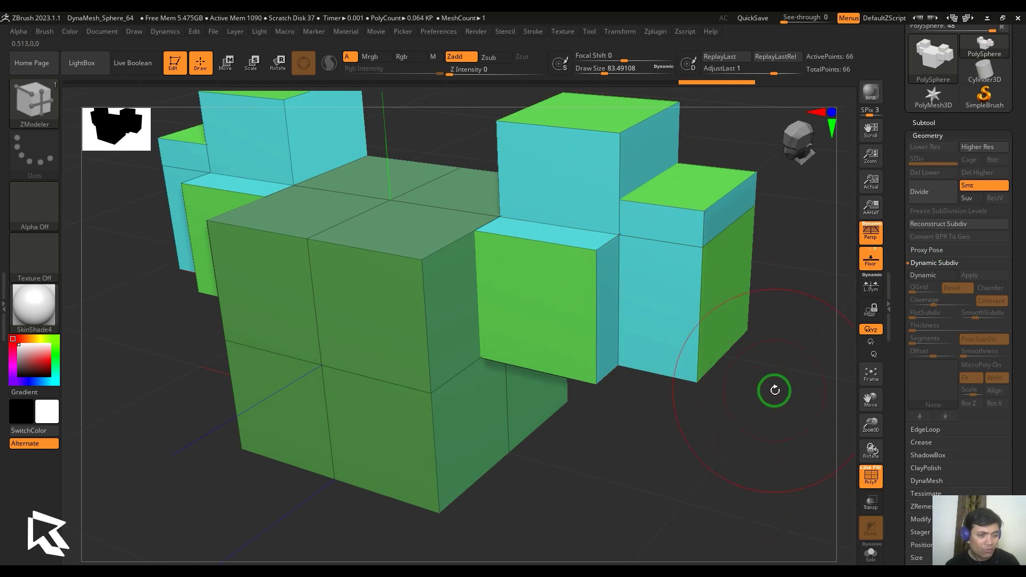
pyautogui.moveTo(756, 463); pyautogui.dragTo(736, 460)
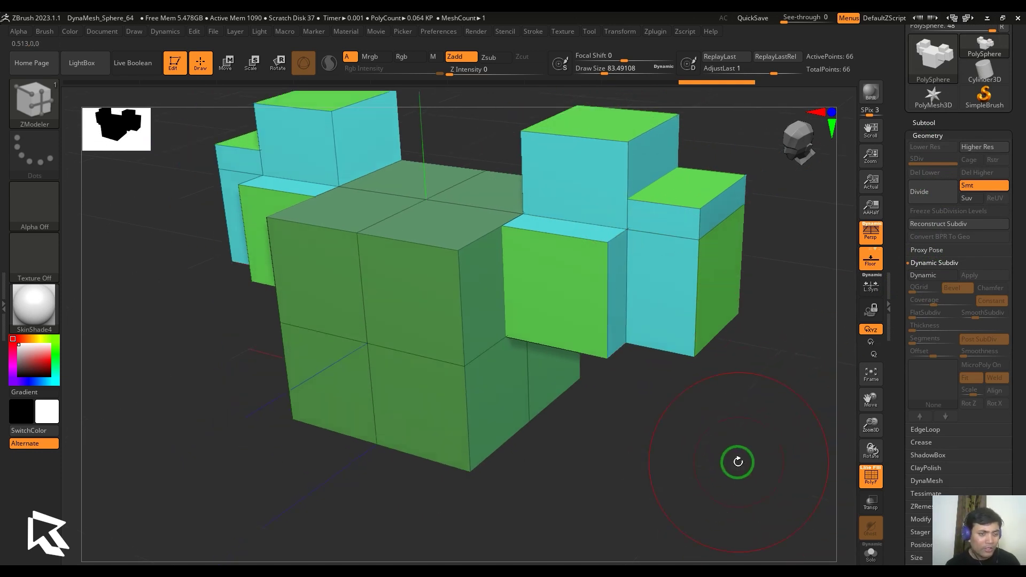
pyautogui.press('d')
pyautogui.hotkey('shift', 'd')
# - Undo the extruded blocks back to the plain cube
pyautogui.hotkey('ctrl', 'z')
pyautogui.hotkey('ctrl', 'z')
pyautogui.hotkey('ctrl', 'z')
pyautogui.hotkey('ctrl', 'z')
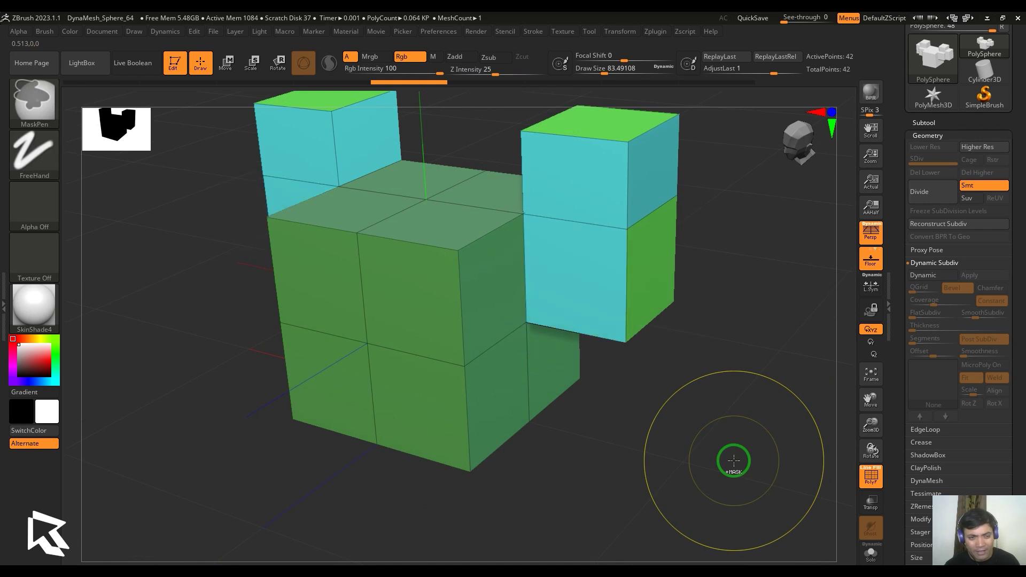
pyautogui.hotkey('ctrl', 'z')
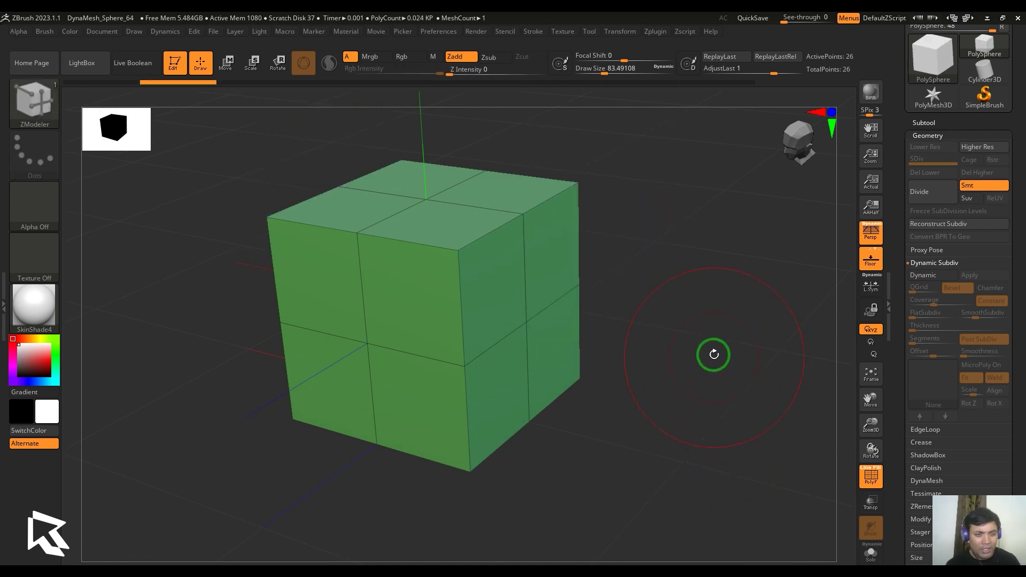
pyautogui.moveTo(714, 354); pyautogui.dragTo(662, 366)
# - Set the Extrude target to Polyloop & Flat and extrude lower loops into a wide stepped base
pyautogui.press('space')
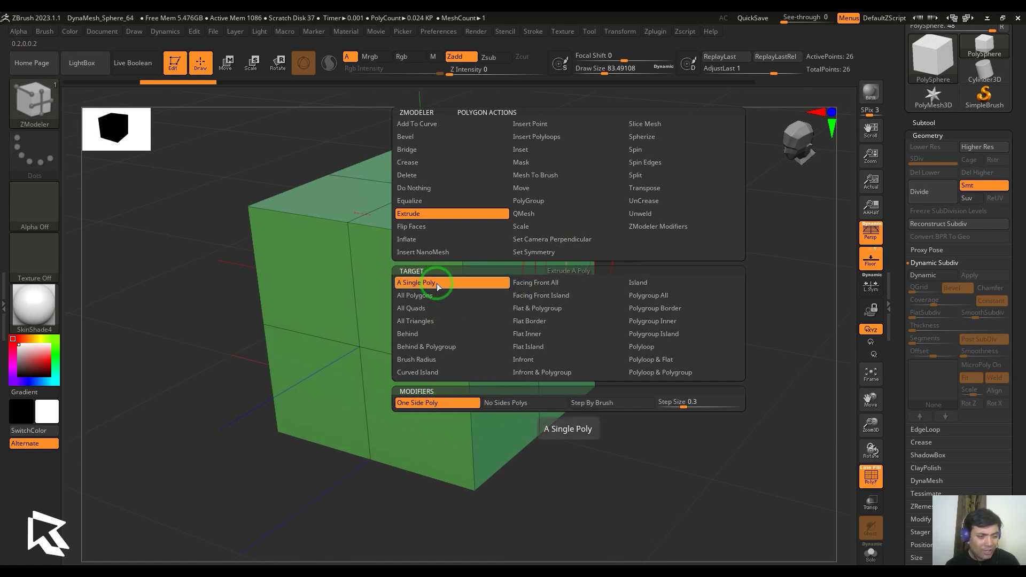
pyautogui.click(658, 365)
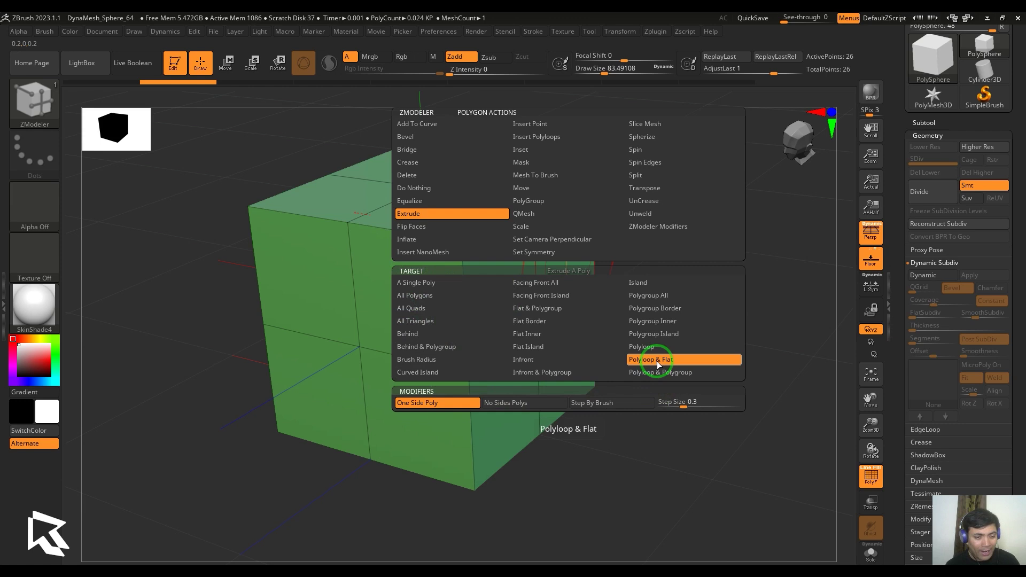
pyautogui.moveTo(520, 419); pyautogui.dragTo(672, 443)
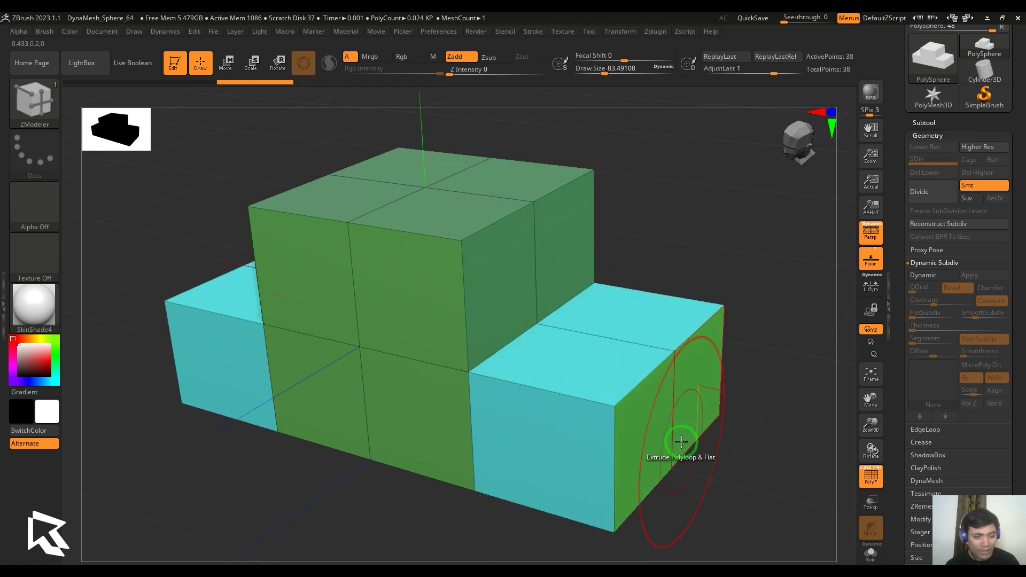
pyautogui.moveTo(527, 452); pyautogui.dragTo(378, 529)
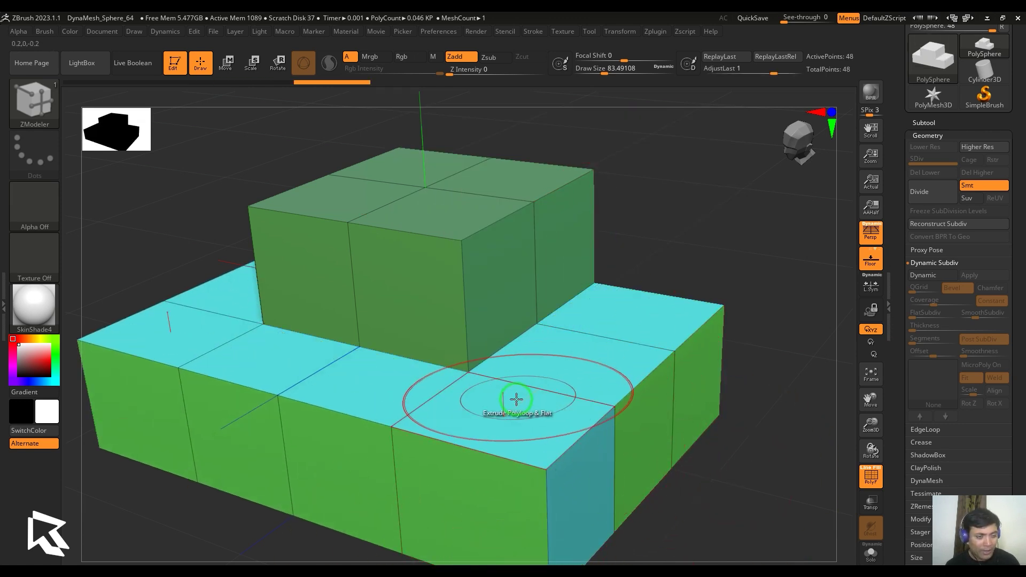
pyautogui.press('space')
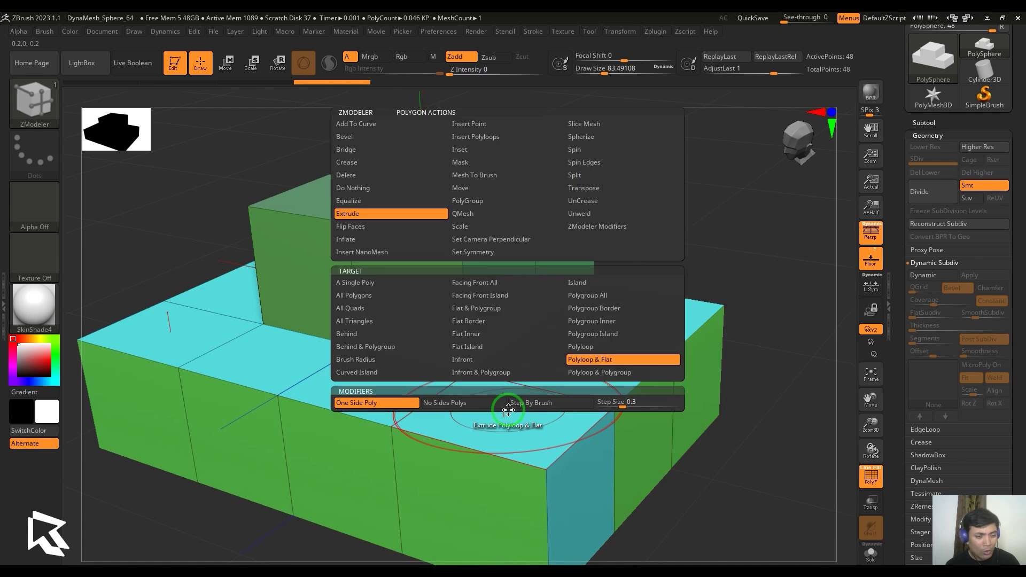
# - Extrude the base's top with the Polygroup Island target, then undo back to the plain cube
pyautogui.click(607, 336)
pyautogui.moveTo(518, 399); pyautogui.dragTo(518, 337)
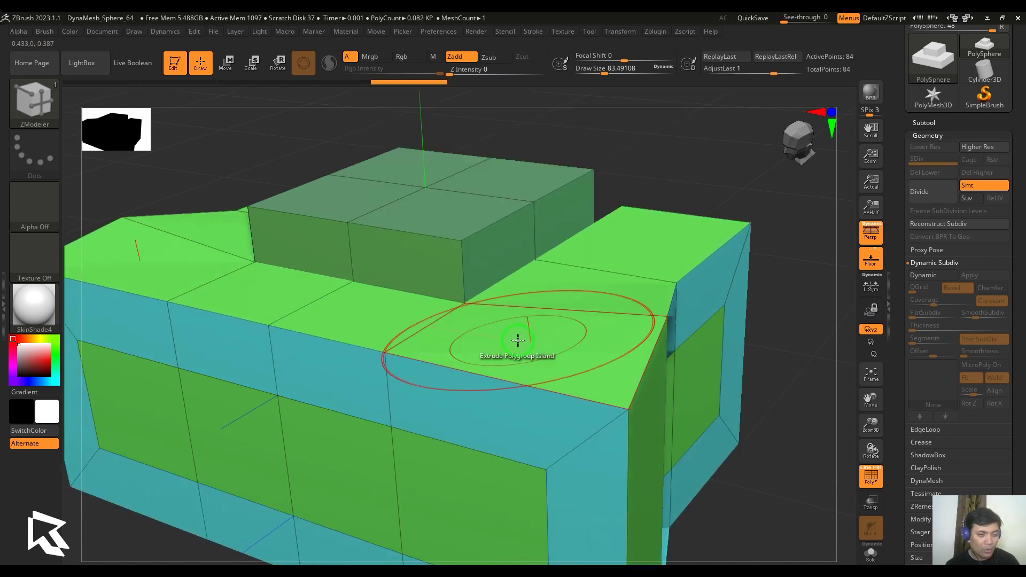
pyautogui.hotkey('ctrl', 'z')
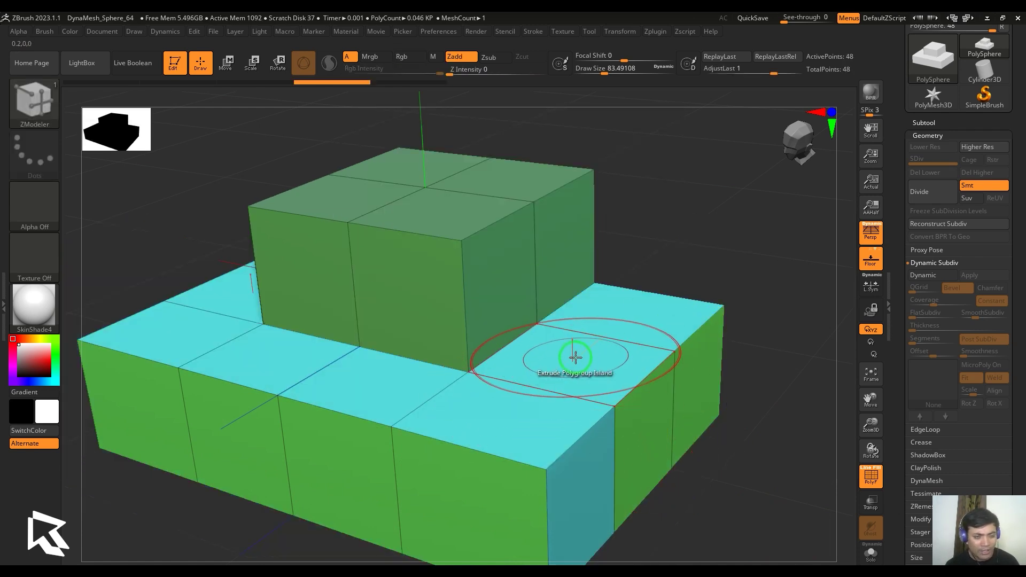
pyautogui.hotkey('ctrl', 'z')
pyautogui.hotkey('ctrl', 'z')
pyautogui.press('space')
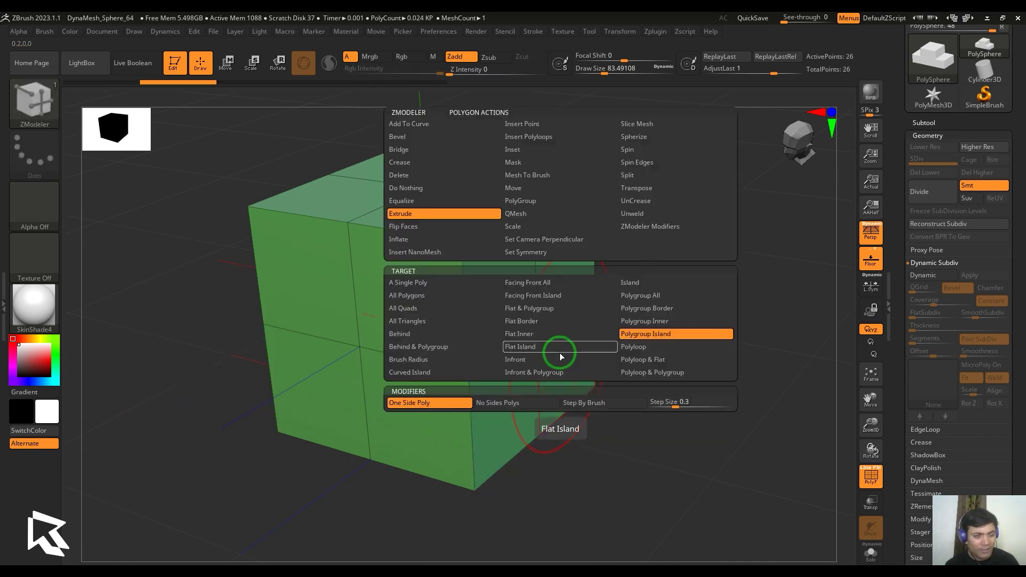
# - Target A Single Poly, test-extrude the right face, and undo the detached result
pyautogui.click(431, 284)
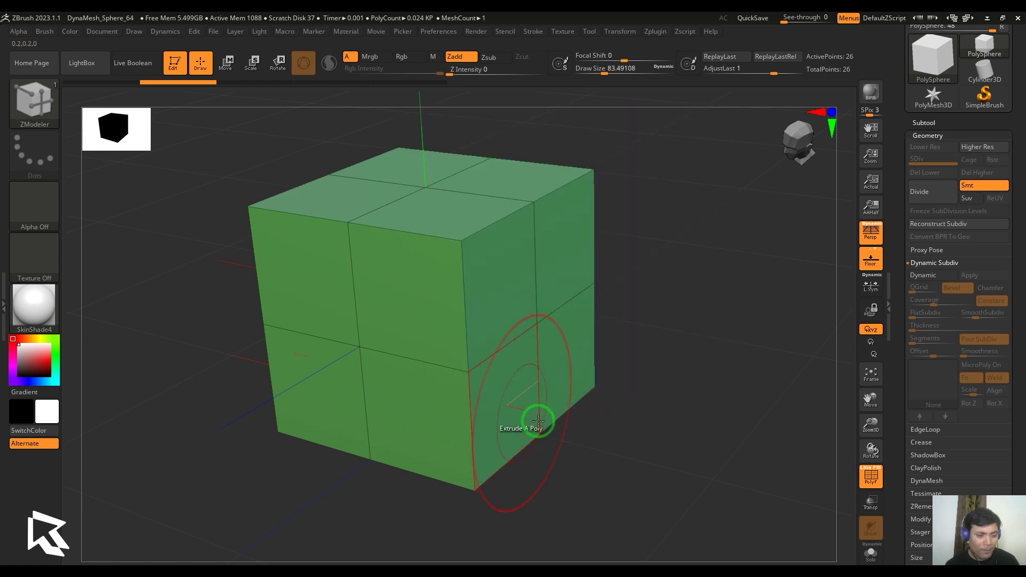
pyautogui.moveTo(561, 367); pyautogui.dragTo(684, 406)
pyautogui.moveTo(697, 420)
pyautogui.mouseDown()
pyautogui.moveTo(731, 438)
pyautogui.moveTo(697, 451)
pyautogui.moveTo(729, 460)
pyautogui.moveTo(704, 439)
pyautogui.mouseUp()
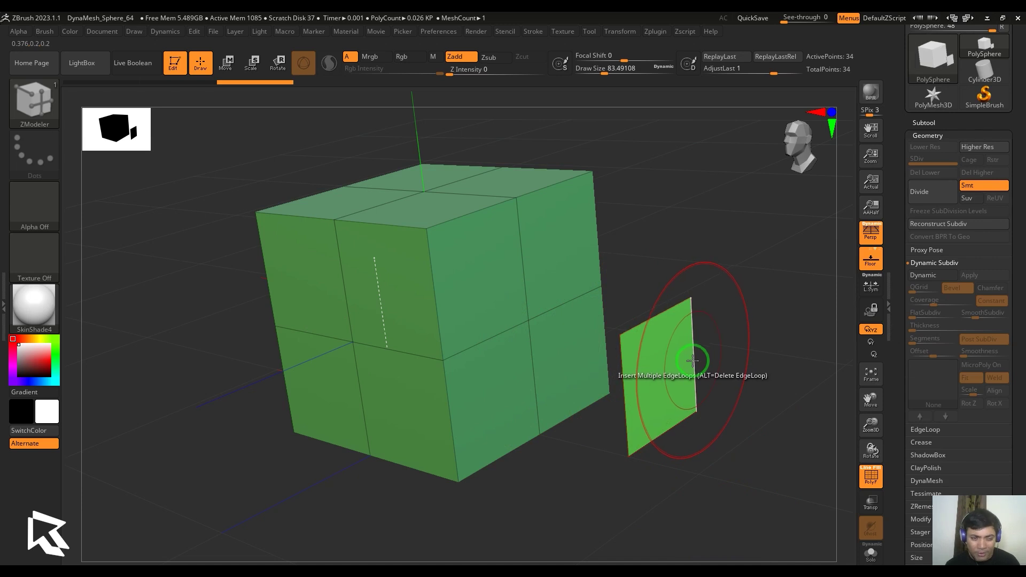
pyautogui.hotkey('ctrl', 'z')
# - Turn on One Side Poly and extrude the right face into an attached block
pyautogui.press('space')
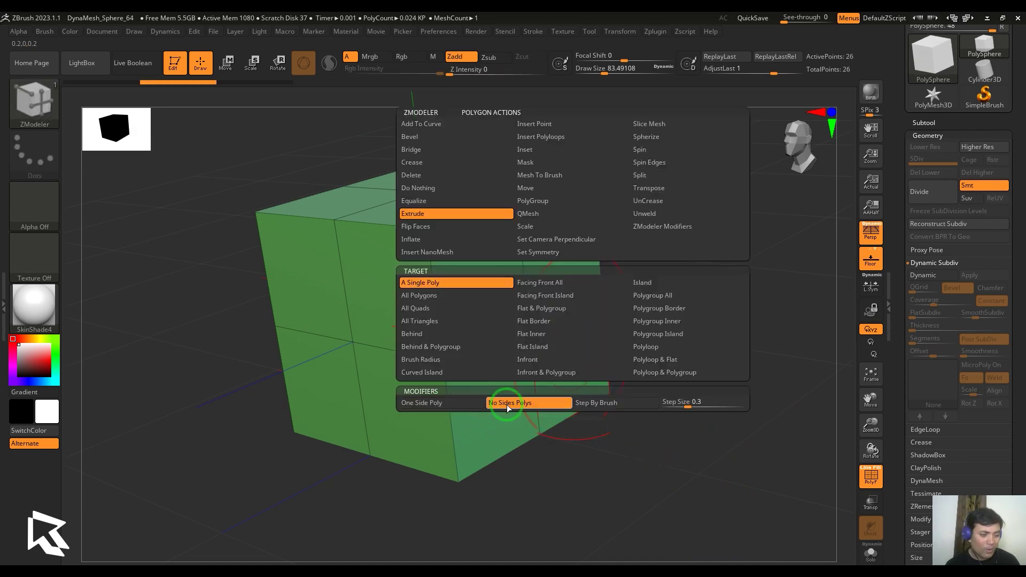
pyautogui.click(458, 405)
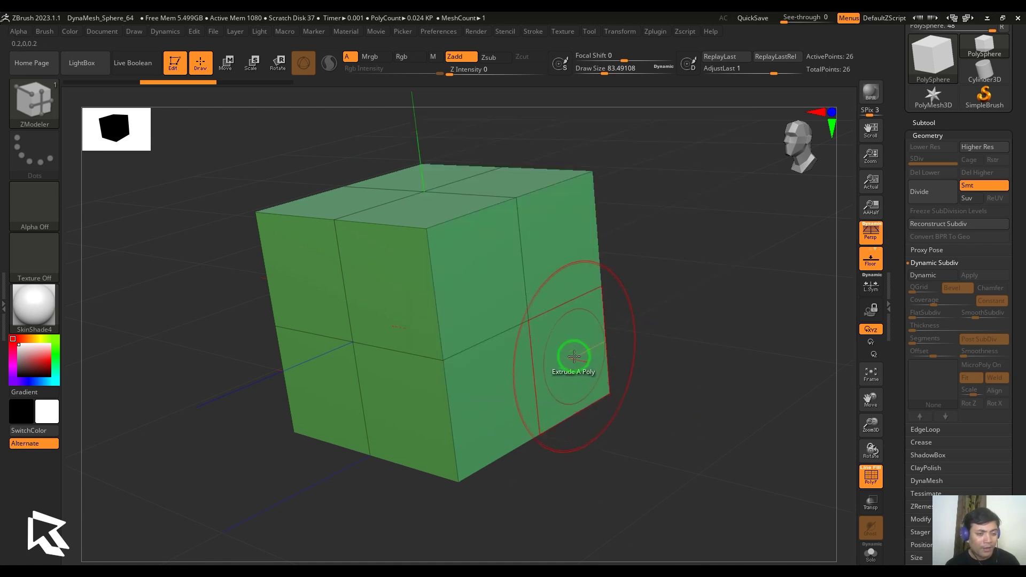
pyautogui.moveTo(574, 357); pyautogui.dragTo(706, 412)
# - Recolour the new block's polygroups, then undo the extrusion back to the plain cube
pyautogui.click(703, 412)
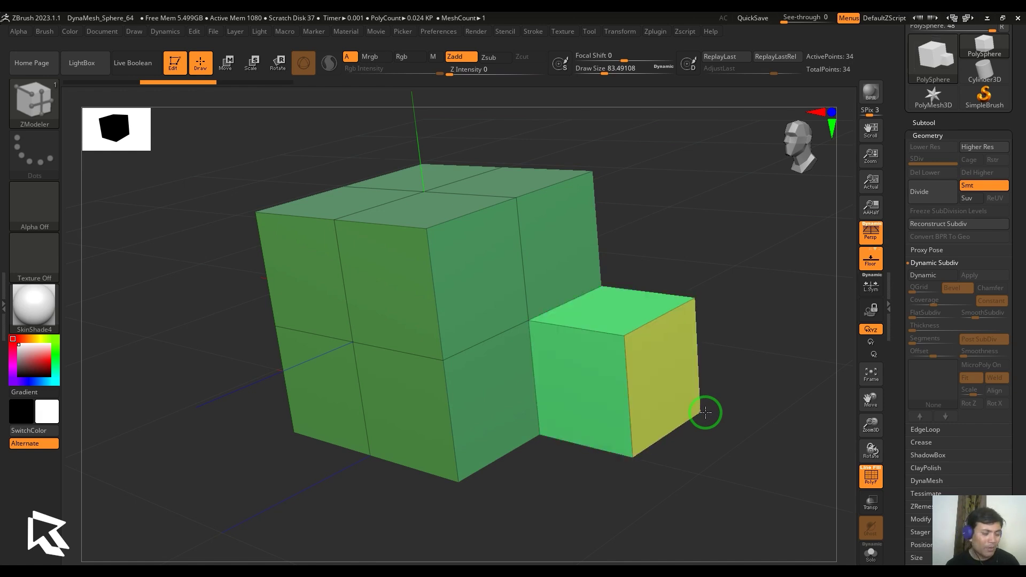
pyautogui.hotkey('ctrl', 'z')
pyautogui.hotkey('ctrl', 'z')
pyautogui.hotkey('ctrl', 'z')
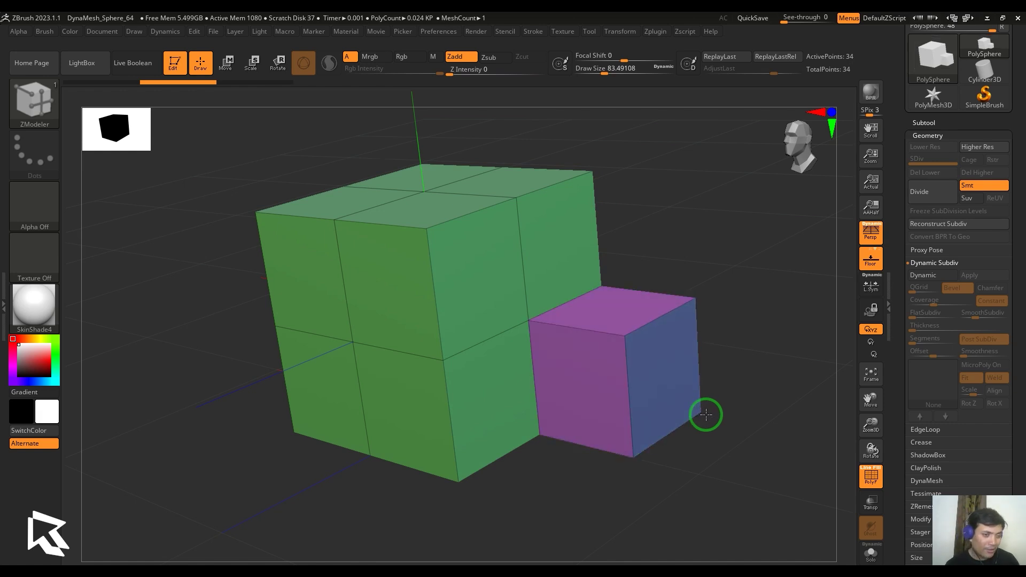
pyautogui.press('space')
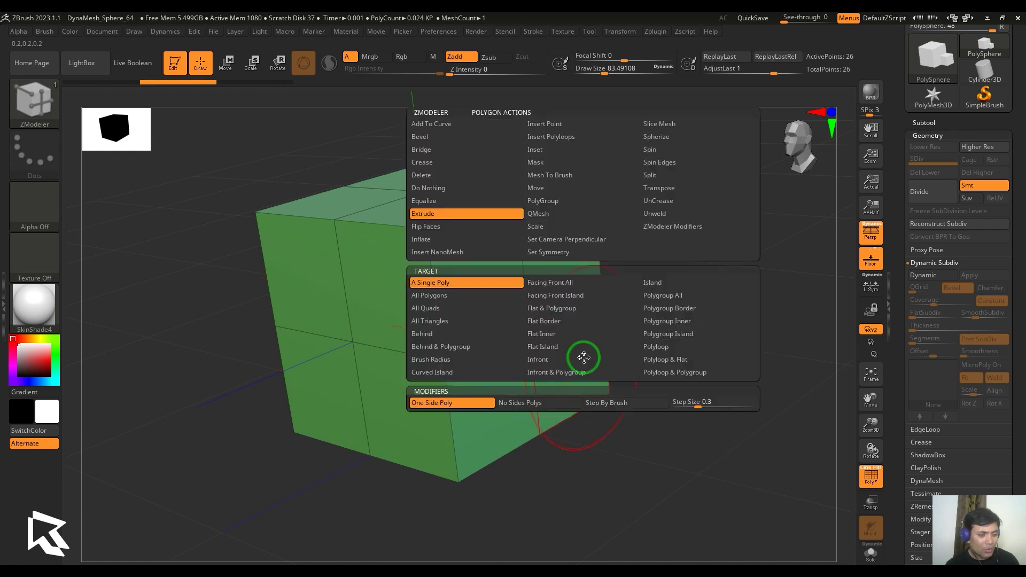
# - Turn on Step By Brush, test stepped extrusions on the right face, and undo each one
pyautogui.click(617, 406)
pyautogui.press('space')
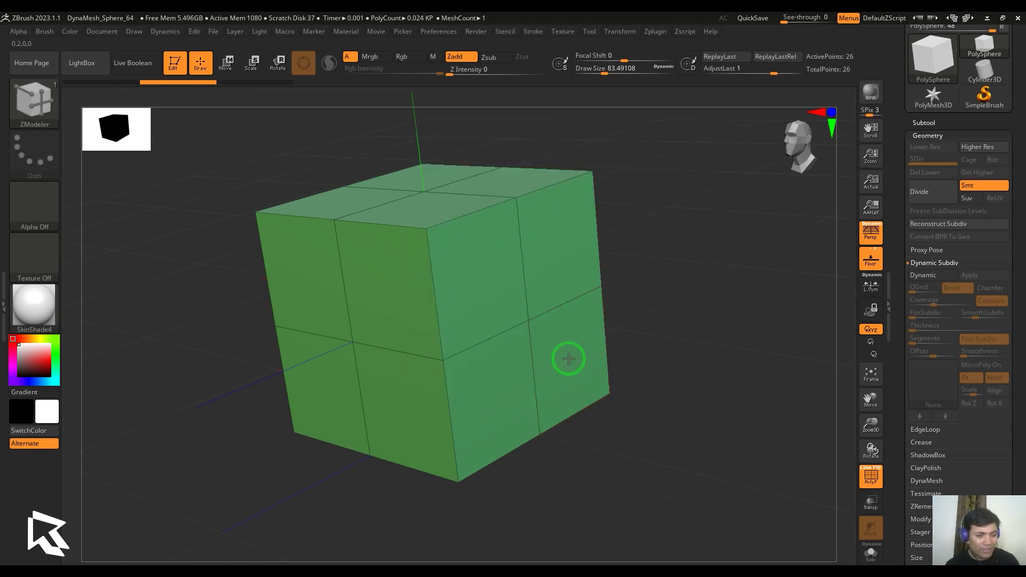
pyautogui.moveTo(623, 381); pyautogui.dragTo(852, 442)
pyautogui.moveTo(602, 508); pyautogui.dragTo(499, 463)
pyautogui.moveTo(474, 336); pyautogui.dragTo(844, 424)
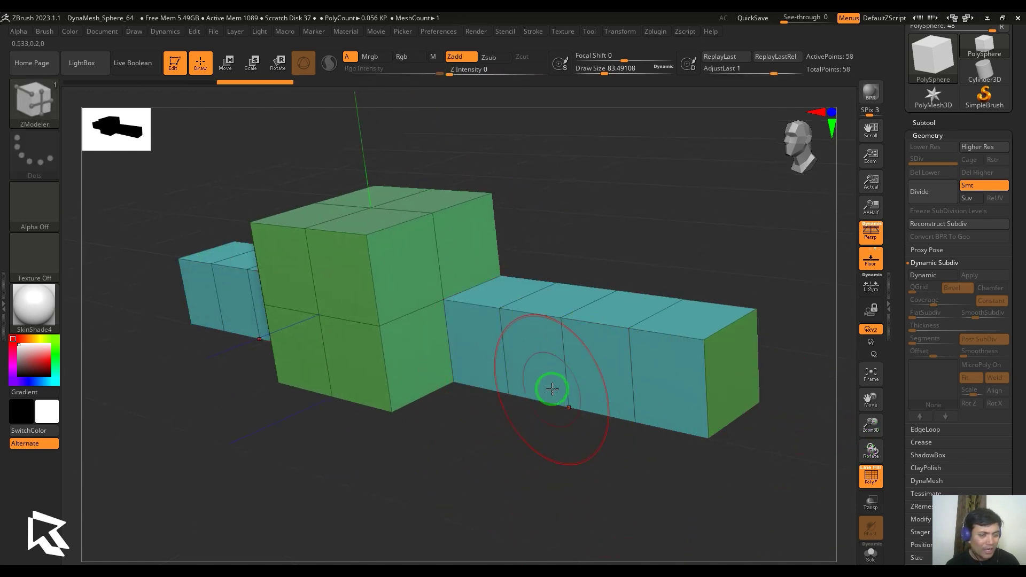
pyautogui.hotkey('ctrl', 'z')
pyautogui.moveTo(506, 337); pyautogui.dragTo(838, 433)
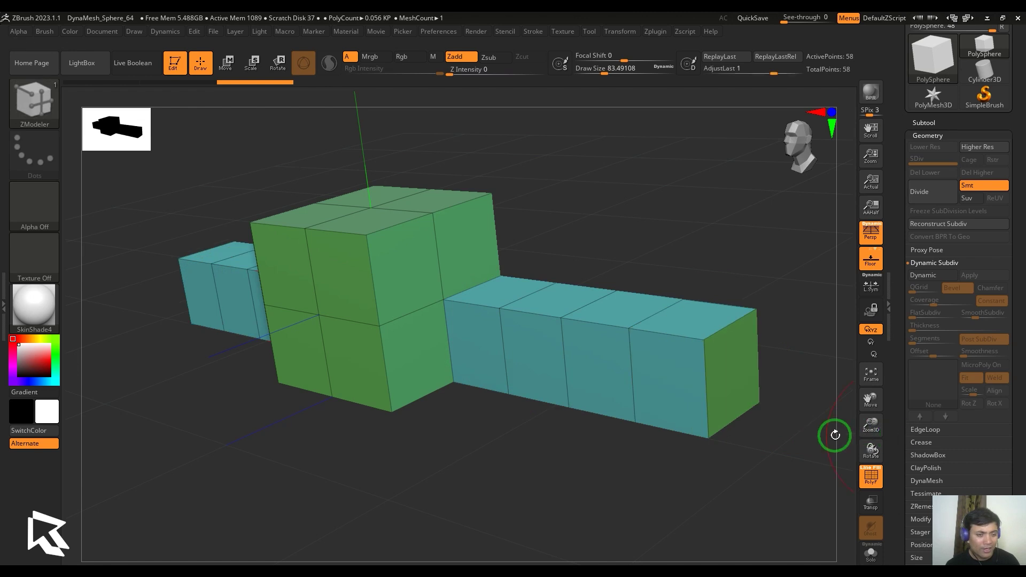
pyautogui.hotkey('ctrl', 'z')
pyautogui.moveTo(594, 363)
pyautogui.mouseDown()
pyautogui.moveTo(636, 398)
pyautogui.moveTo(662, 354)
pyautogui.moveTo(644, 349)
pyautogui.mouseUp()
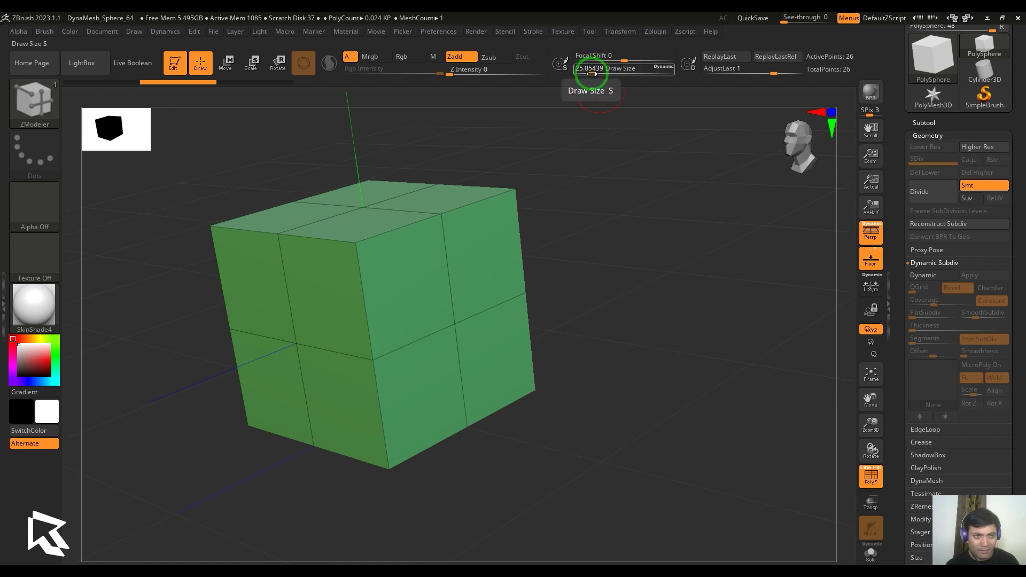
# - Compare stepped extrusions of the right face at draw size about 15.5 and larger, undoing each
pyautogui.press('s')
pyautogui.moveTo(618, 278); pyautogui.dragTo(639, 285)
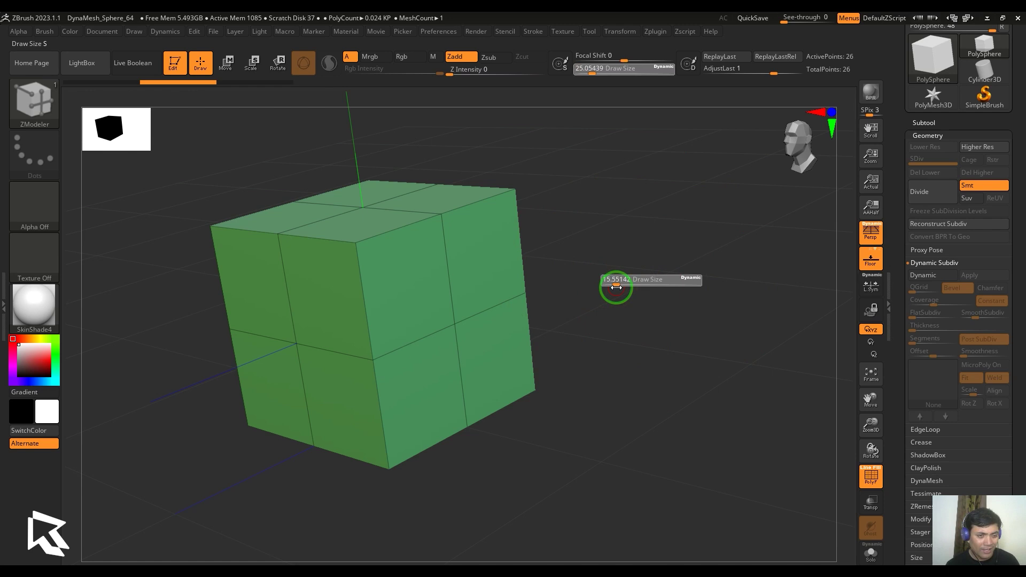
pyautogui.moveTo(499, 355); pyautogui.dragTo(718, 402)
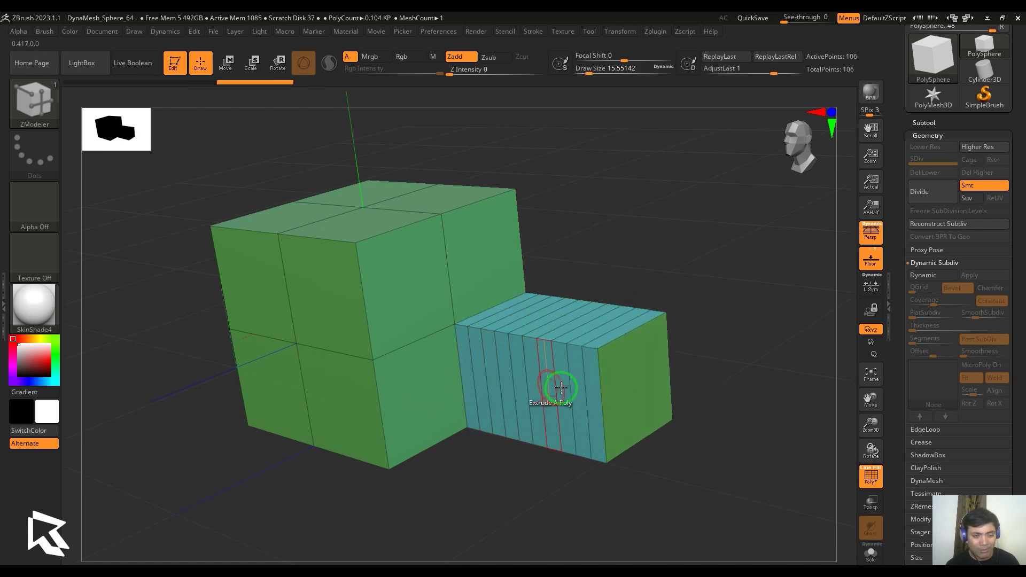
pyautogui.hotkey('ctrl', 'z')
pyautogui.press('s')
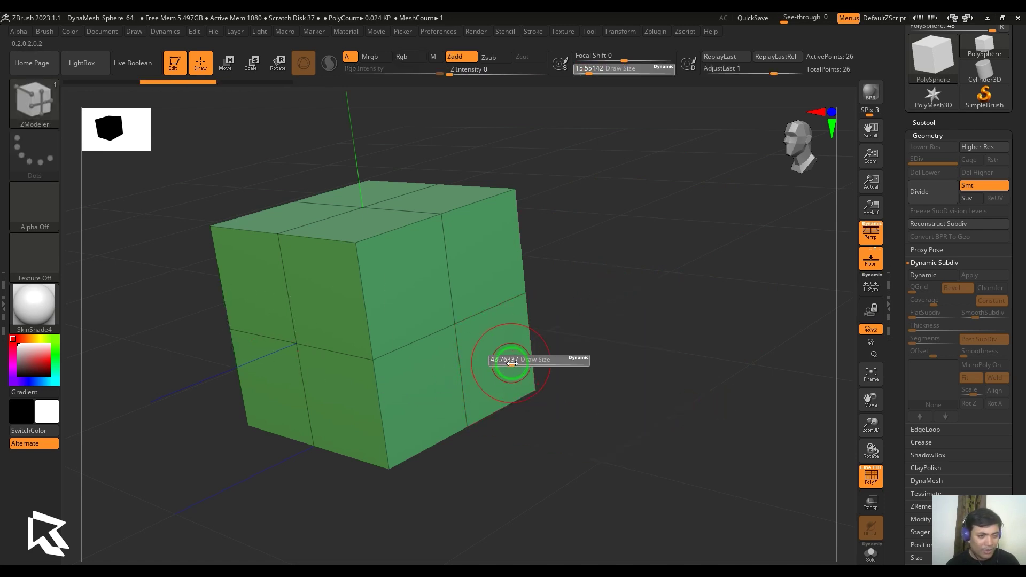
pyautogui.moveTo(523, 367); pyautogui.dragTo(821, 451)
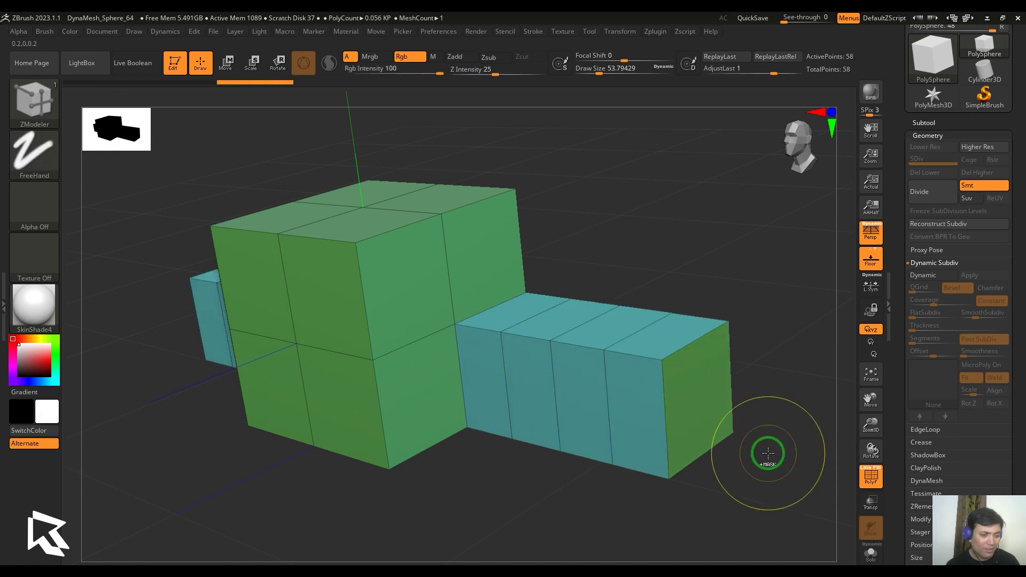
pyautogui.hotkey('ctrl', 'z')
# - Switch the modifier to Step Size, test a fixed-step extrusion, and undo it
pyautogui.press('space')
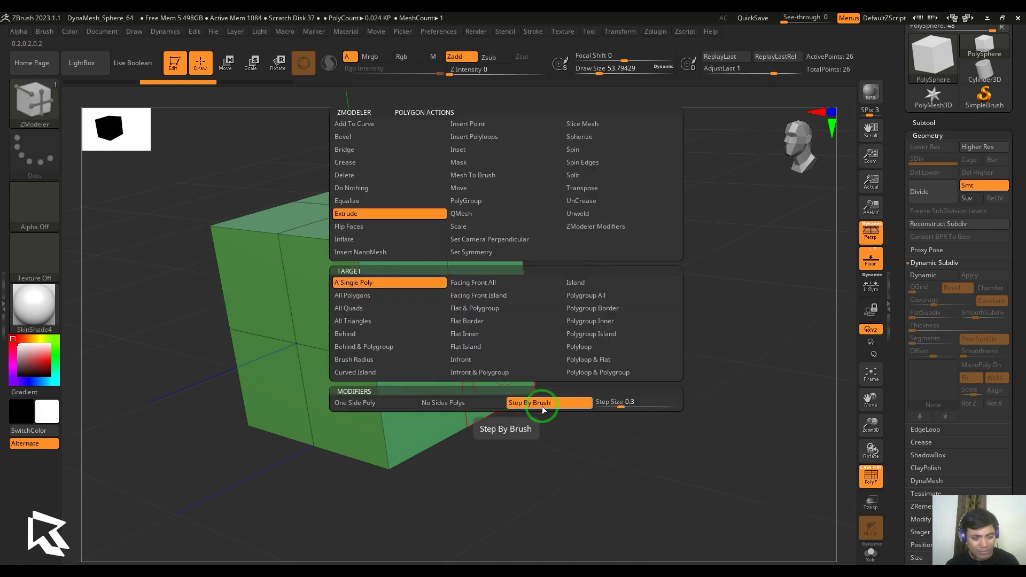
pyautogui.click(606, 405)
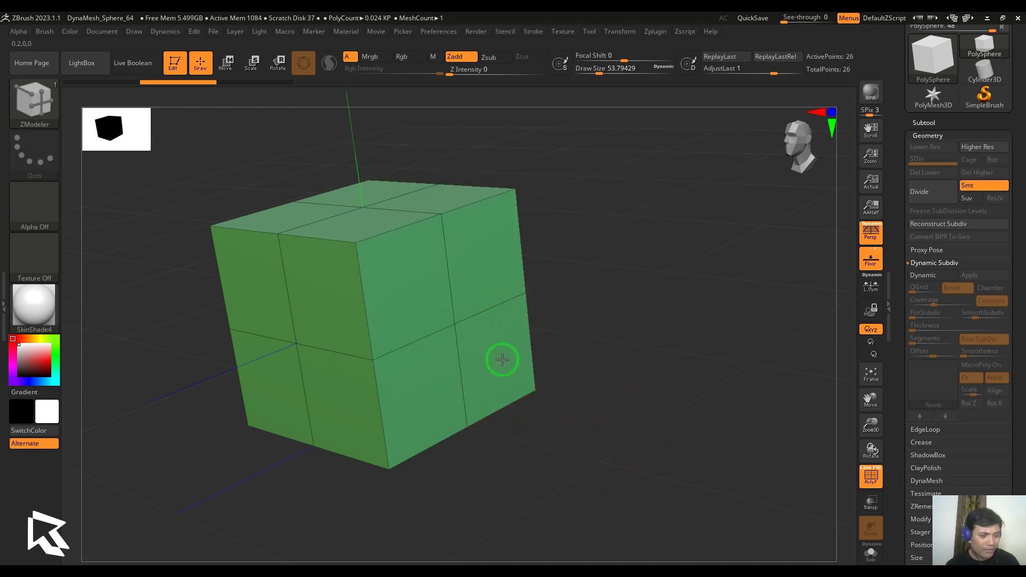
pyautogui.moveTo(500, 360); pyautogui.dragTo(877, 475)
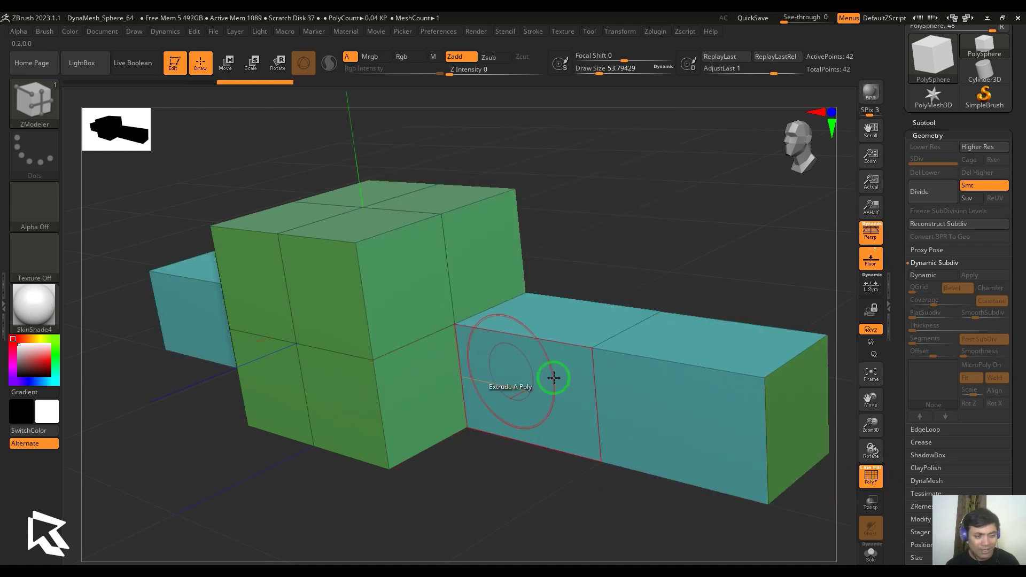
pyautogui.hotkey('ctrl', 'z')
pyautogui.press('space')
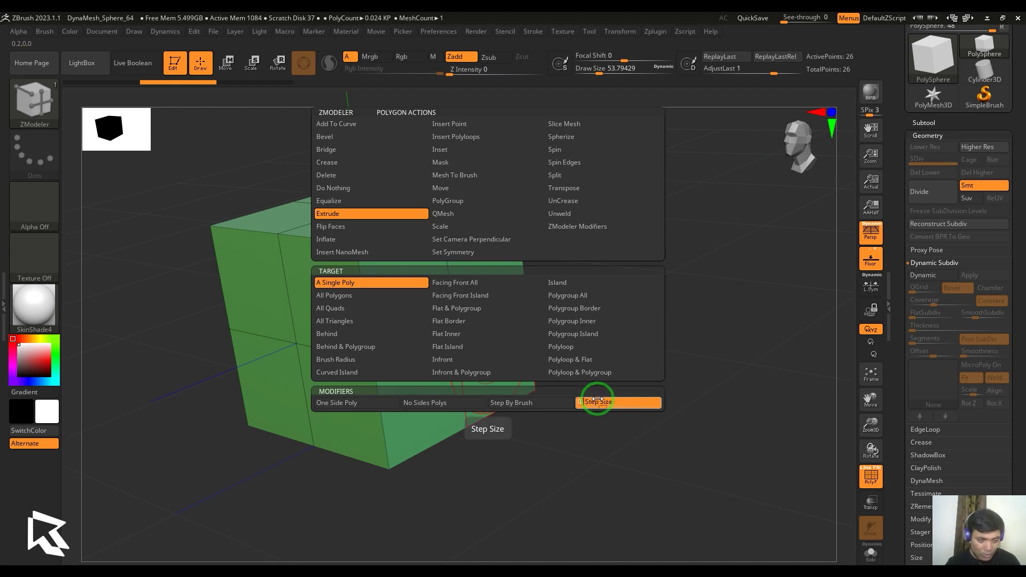
# - Extrude the right face into a long, evenly segmented block mirrored on the left
pyautogui.moveTo(545, 367); pyautogui.dragTo(802, 451)
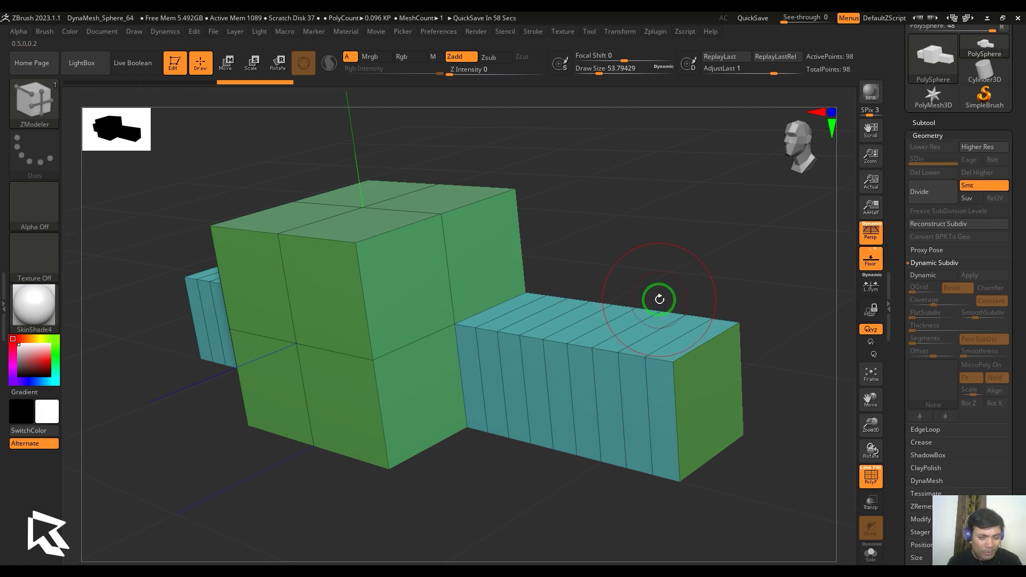
pyautogui.moveTo(662, 284); pyautogui.dragTo(661, 275)
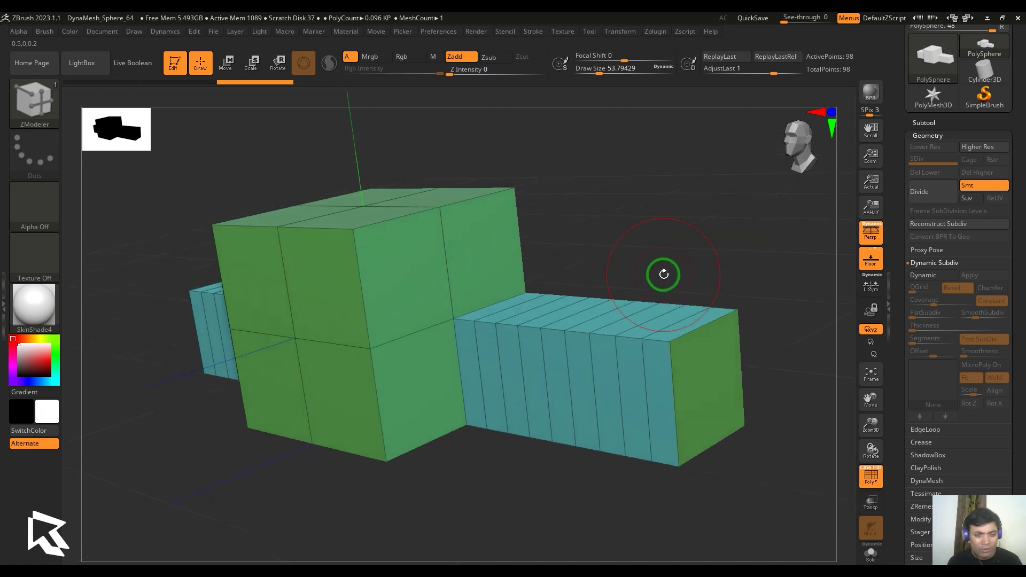